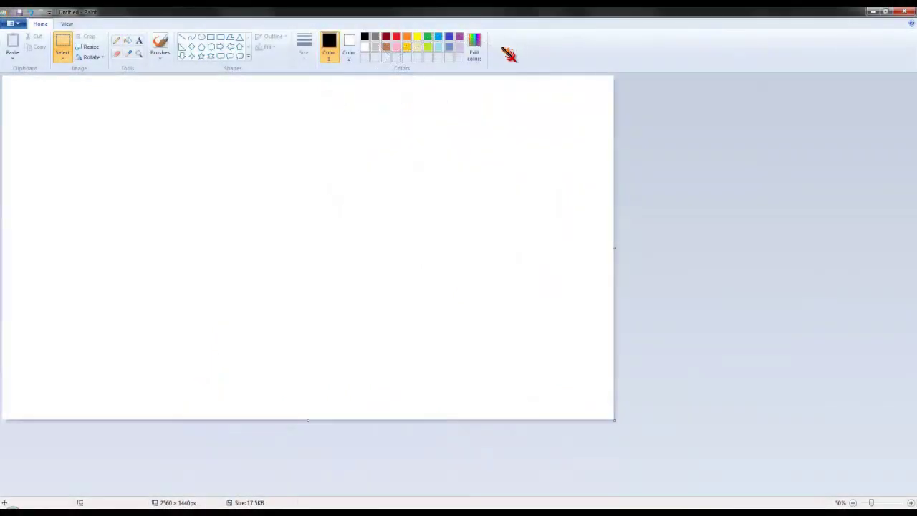
Draw a black pencil outline of a hat with a rounded crown, a narrow band and a wide curved brim
scroll(381, 211, up, 1)
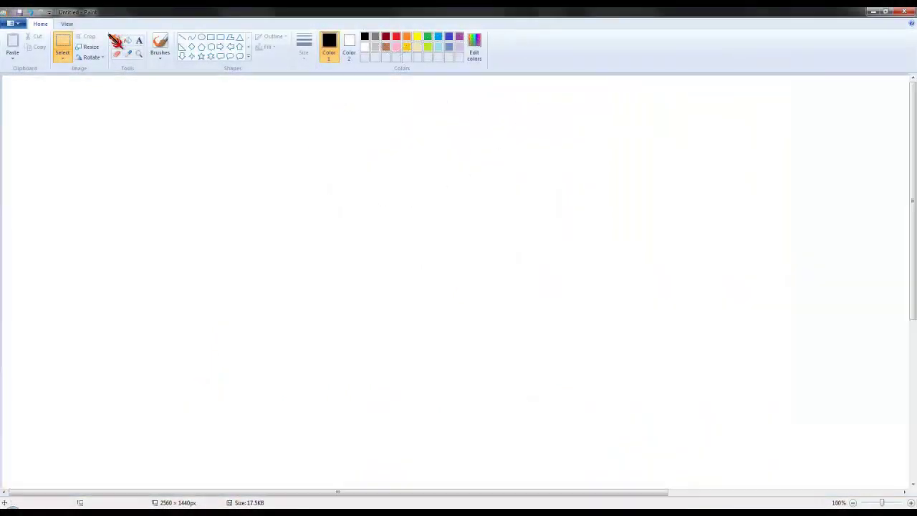
click(116, 40)
scroll(355, 274, up, 1)
scroll(355, 406, up, 2)
drag(58, 494, 337, 493)
scroll(676, 212, down, 2)
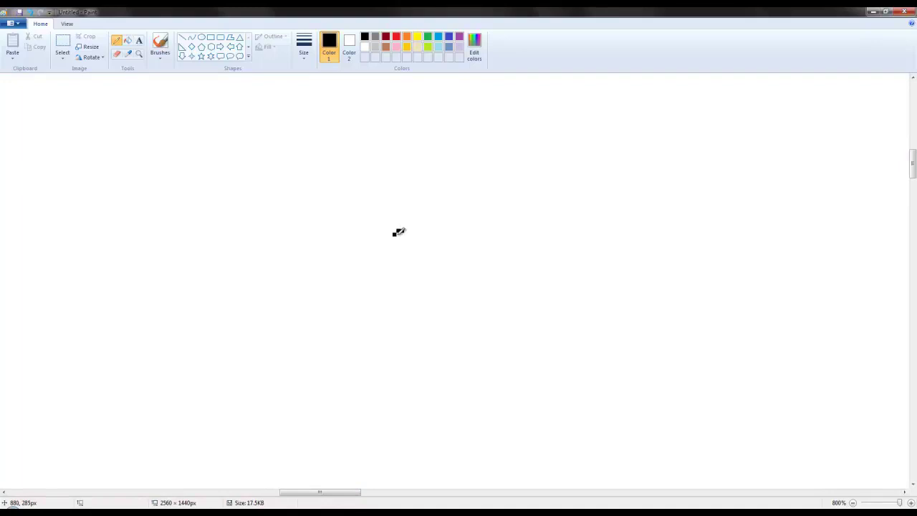
drag(428, 218, 489, 224)
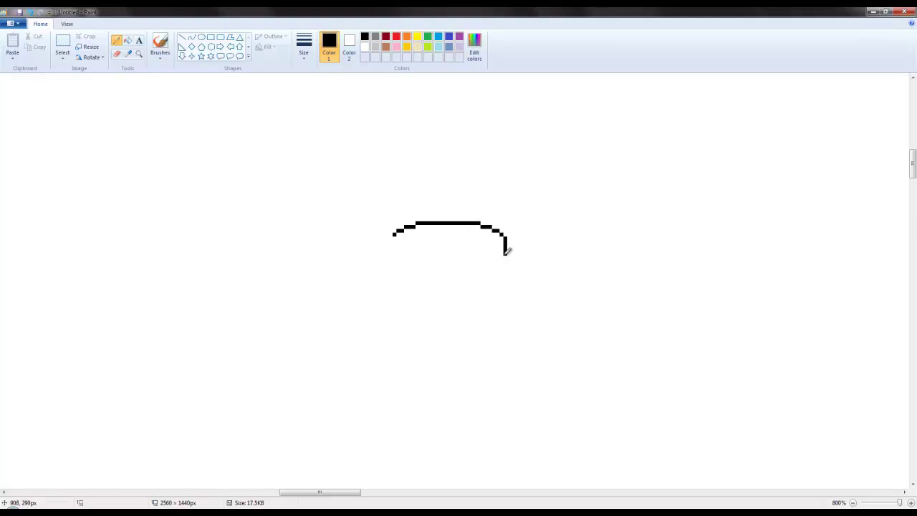
drag(504, 259, 504, 278)
mouse_move(391, 234)
mouse_down()
mouse_move(399, 308)
mouse_move(394, 301)
mouse_move(439, 308)
mouse_move(504, 285)
mouse_move(488, 310)
mouse_move(465, 322)
mouse_move(420, 323)
mouse_move(389, 302)
mouse_move(332, 316)
mouse_move(363, 338)
mouse_move(407, 355)
mouse_move(523, 343)
mouse_move(560, 301)
mouse_move(507, 288)
mouse_up()
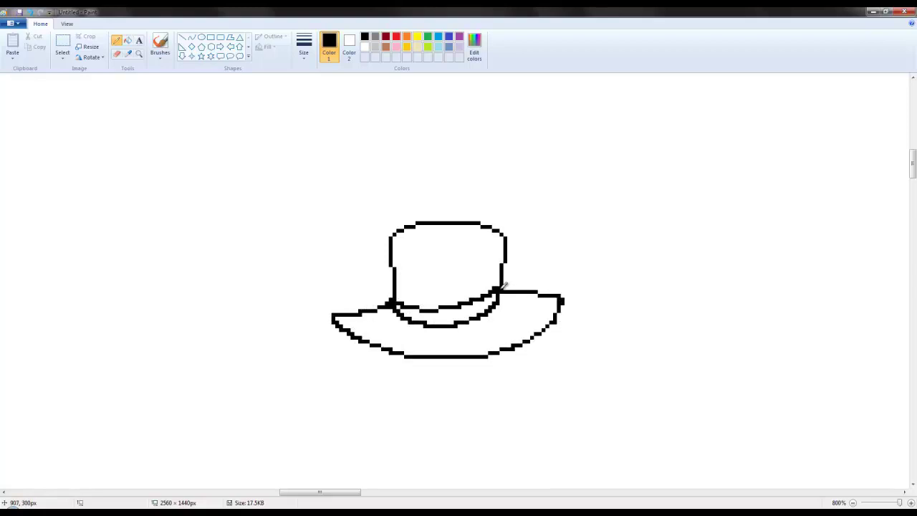
click(61, 44)
drag(356, 192, 522, 250)
drag(430, 216, 430, 147)
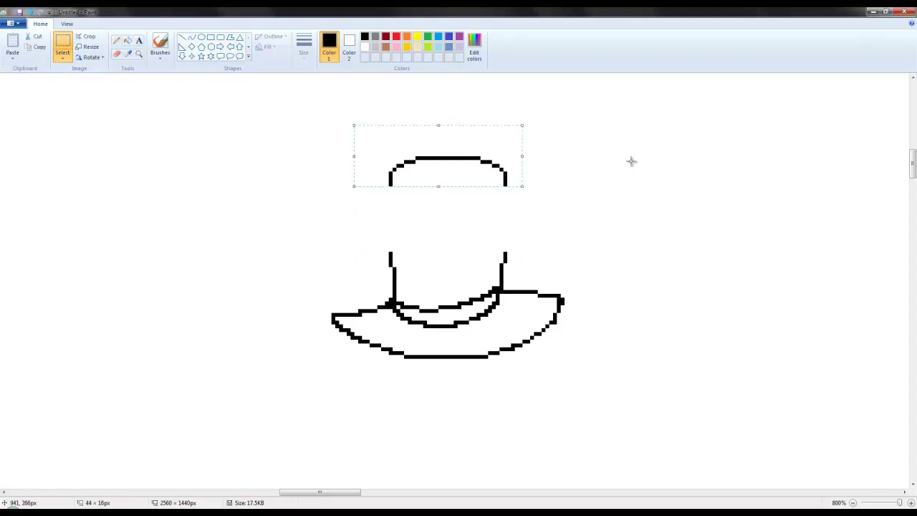
key(ctrl+z)
Widen the hat by moving its right half outward, and pencil the missing brim and band lines across the gap
scroll(602, 197, down, 3)
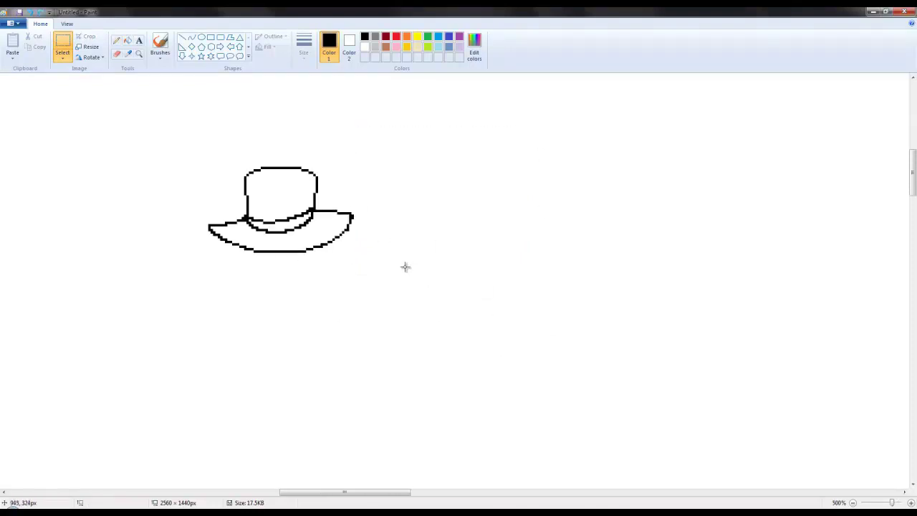
drag(388, 260, 280, 150)
mouse_move(343, 206)
mouse_down()
mouse_move(399, 203)
mouse_move(391, 200)
mouse_up()
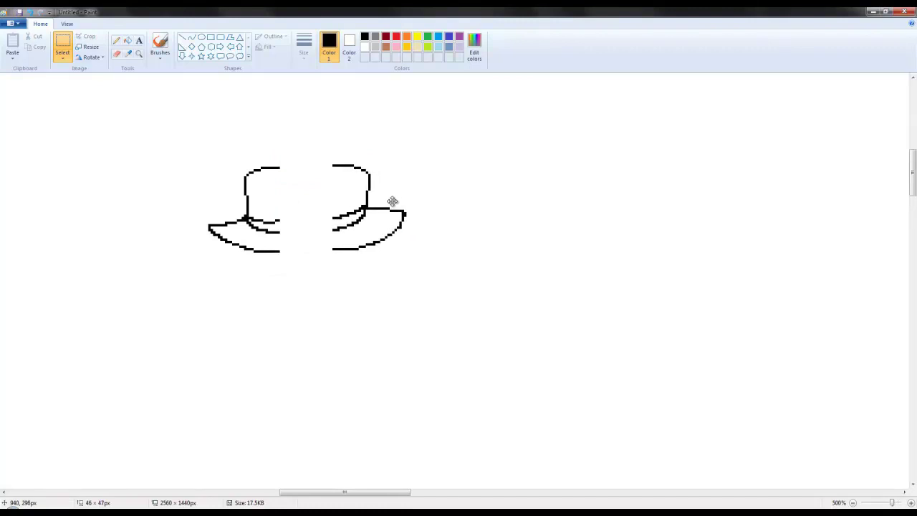
click(117, 41)
mouse_move(280, 247)
mouse_down()
mouse_move(340, 249)
mouse_move(337, 223)
mouse_move(293, 237)
mouse_move(263, 221)
mouse_move(354, 208)
mouse_up()
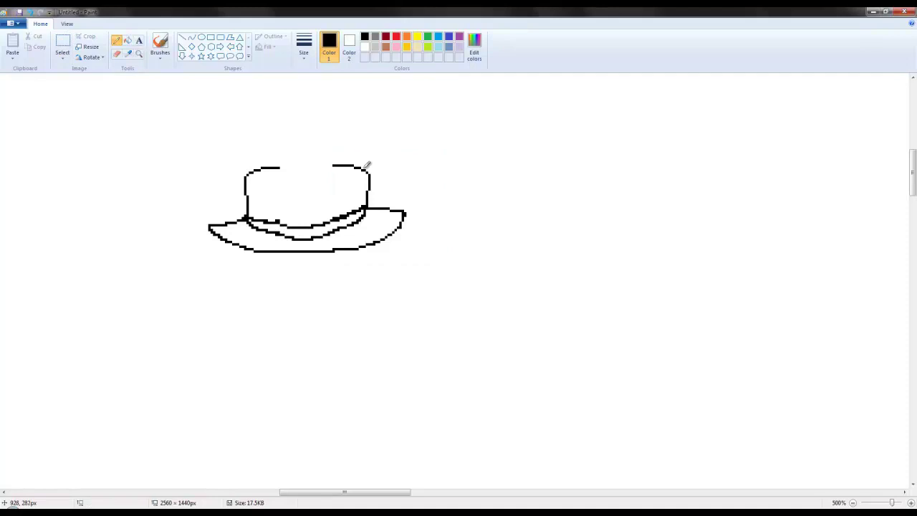
Erase the top of the hat's crown and pencil a taller, rounded crown in its place
click(117, 53)
mouse_move(281, 168)
mouse_down()
mouse_move(240, 172)
mouse_move(306, 157)
mouse_move(389, 166)
mouse_move(397, 157)
mouse_move(372, 170)
mouse_up()
click(117, 42)
mouse_move(248, 174)
mouse_down()
mouse_move(247, 118)
mouse_move(276, 99)
mouse_move(313, 93)
mouse_move(361, 106)
mouse_move(375, 133)
mouse_move(369, 188)
mouse_up()
Fill the hat's crown and brim with black, leaving the band white
scroll(286, 166, down, 3)
scroll(279, 137, up, 3)
click(127, 41)
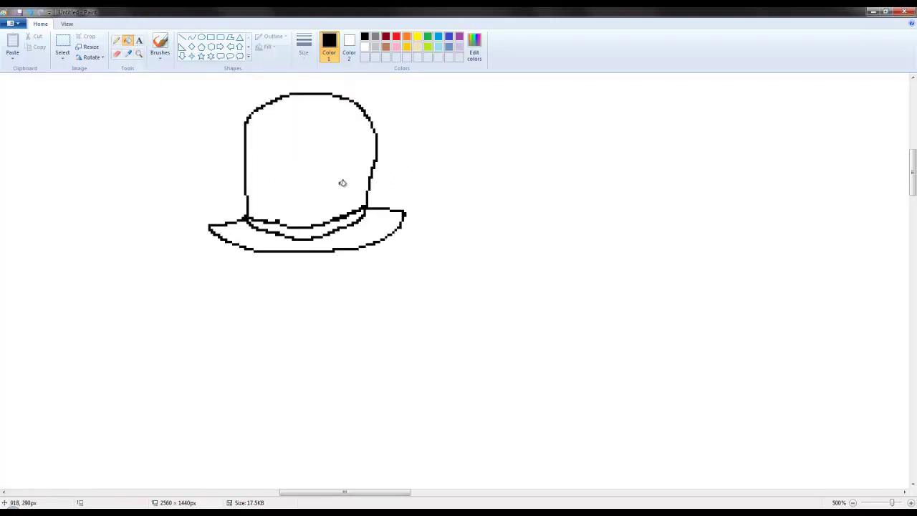
click(345, 182)
click(361, 226)
Pencil a figure's two legs with heeled shoes and a short ragged skirt in the empty area below the hat
click(117, 41)
scroll(241, 219, down, 2)
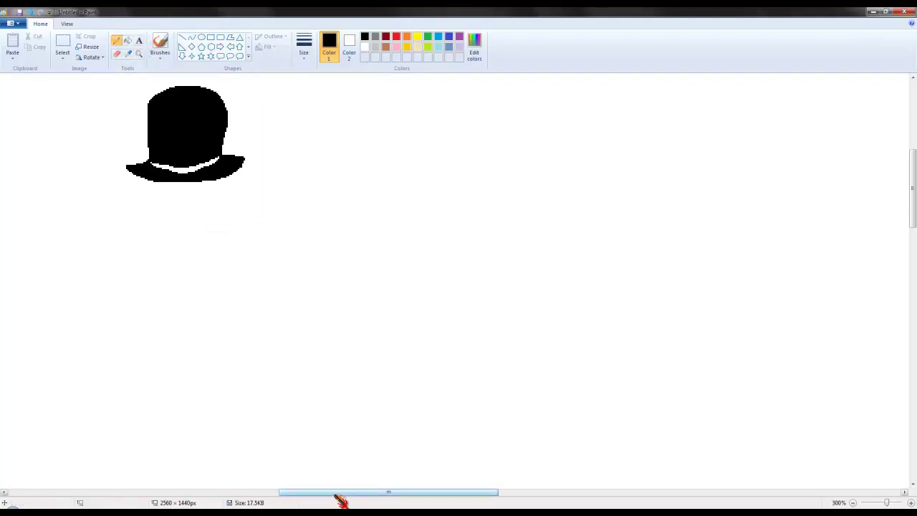
drag(334, 494, 296, 495)
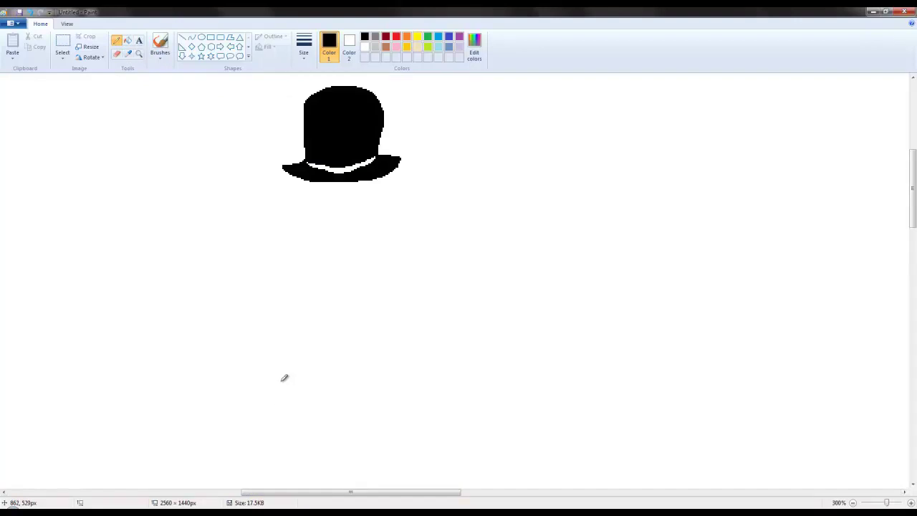
scroll(285, 377, down, 3)
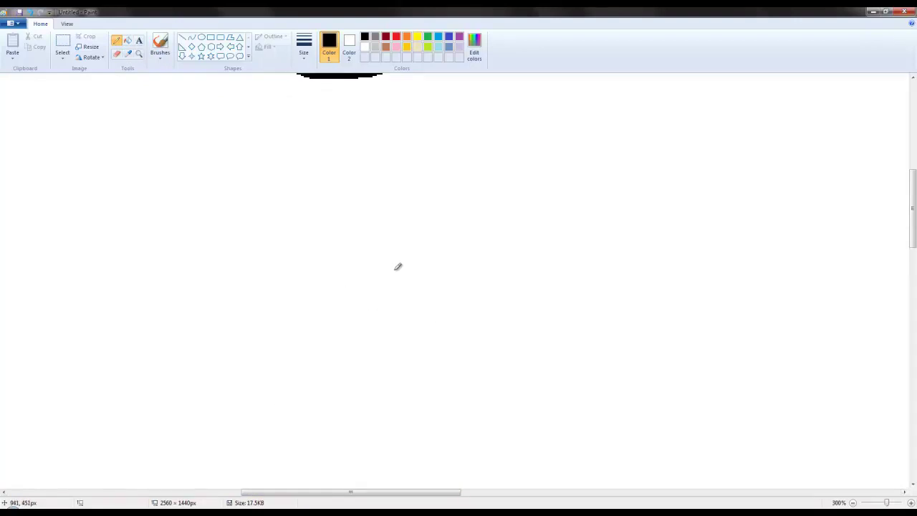
drag(394, 331, 398, 381)
drag(372, 275, 357, 317)
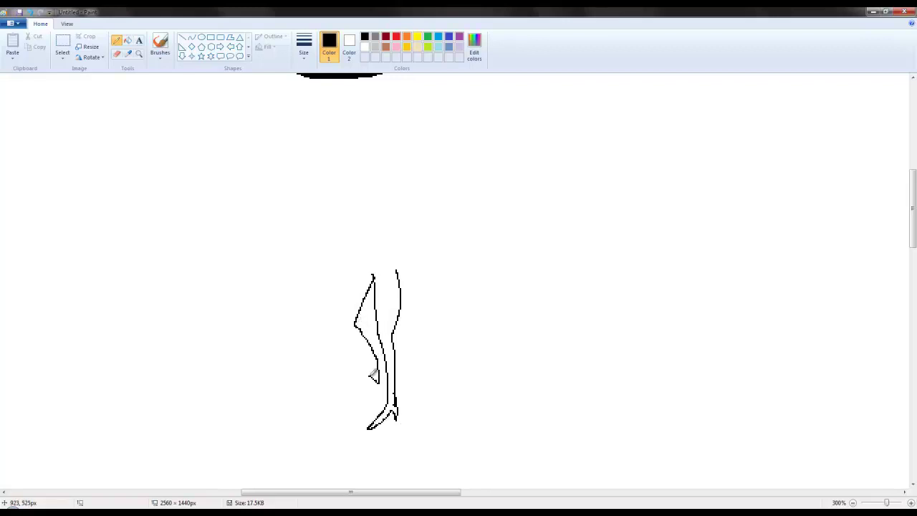
mouse_move(362, 368)
mouse_down()
mouse_move(334, 319)
mouse_move(347, 269)
mouse_move(325, 279)
mouse_move(371, 297)
mouse_move(410, 281)
mouse_up()
Draw the figure's muscular torso with one hand on the hip and the other arm raised and flexed
drag(407, 175, 449, 211)
drag(425, 277, 442, 270)
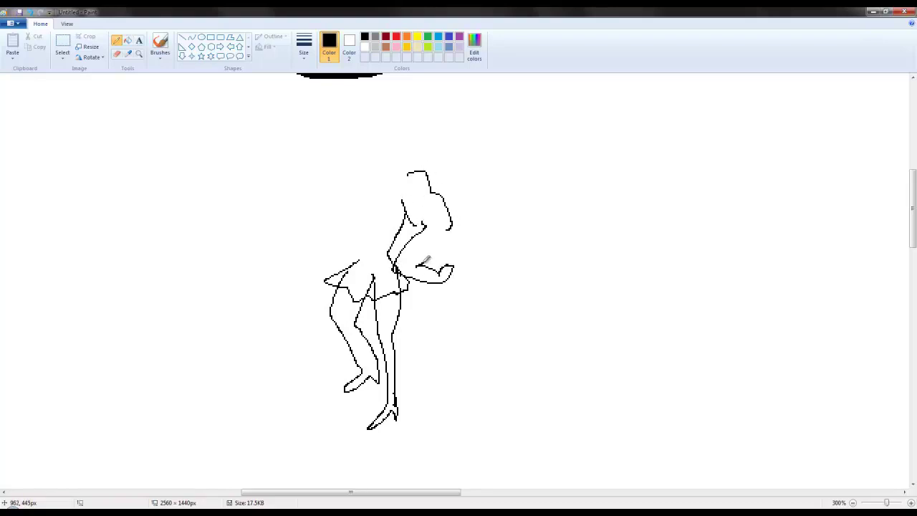
drag(363, 192, 353, 218)
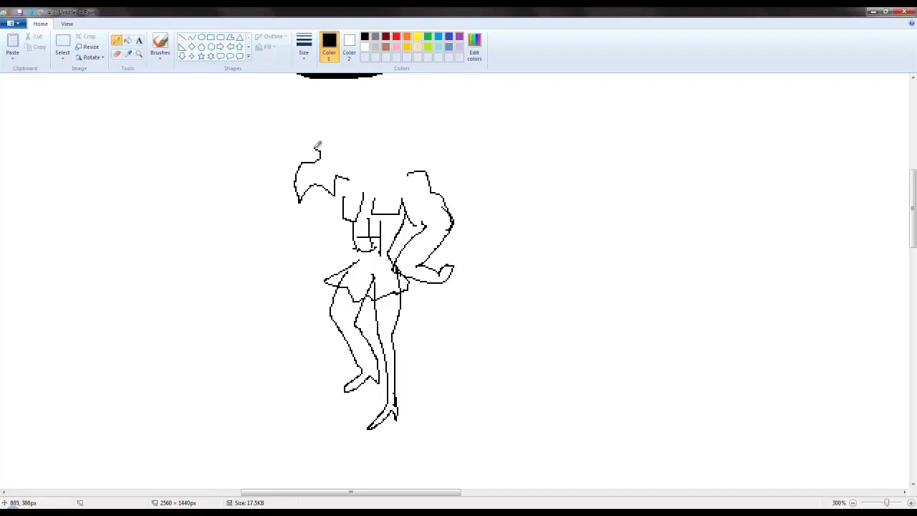
mouse_move(295, 149)
mouse_down()
mouse_move(258, 223)
mouse_move(290, 229)
mouse_move(326, 210)
mouse_move(351, 213)
mouse_up()
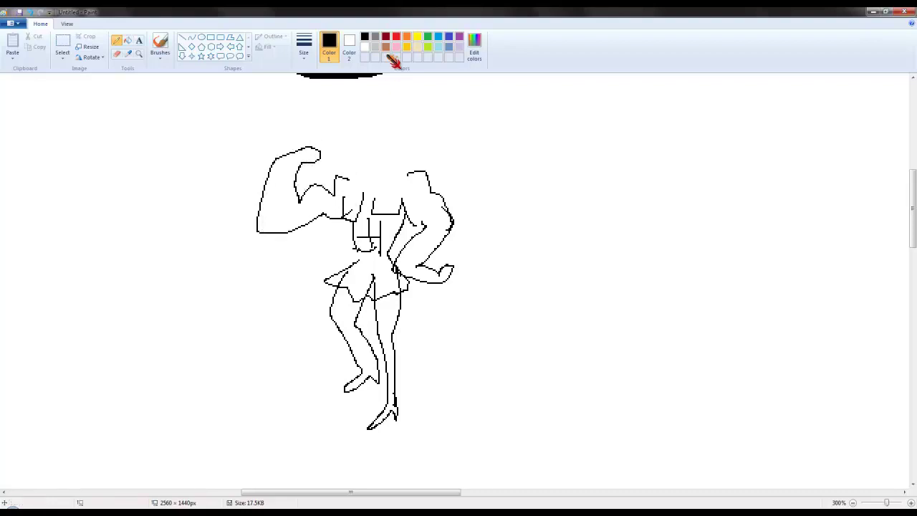
Draw the muscular figure's head with facial features, a bearded jaw and long swept-back hair
ctrl+scroll(373, 143, up, 3)
scroll(434, 262, down, 3)
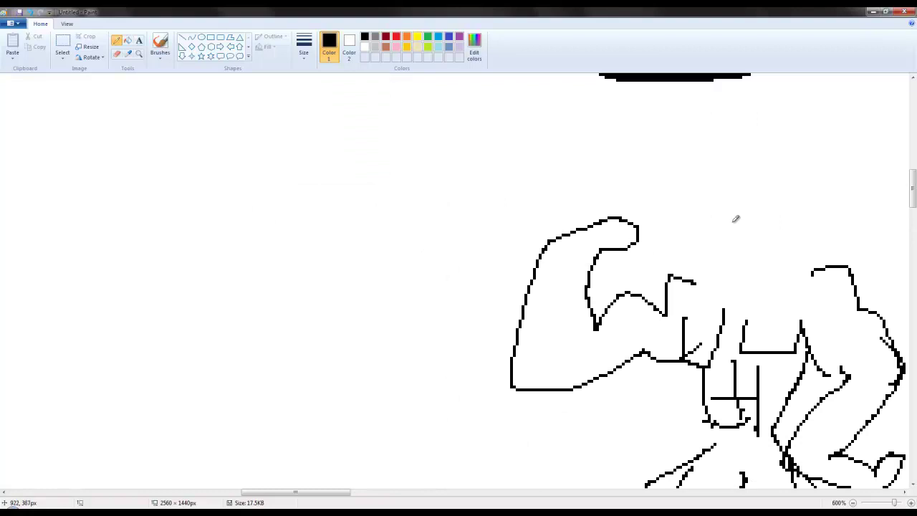
mouse_move(743, 203)
mouse_down()
mouse_move(711, 226)
mouse_move(738, 232)
mouse_move(714, 256)
mouse_move(765, 237)
mouse_up()
drag(752, 192, 785, 173)
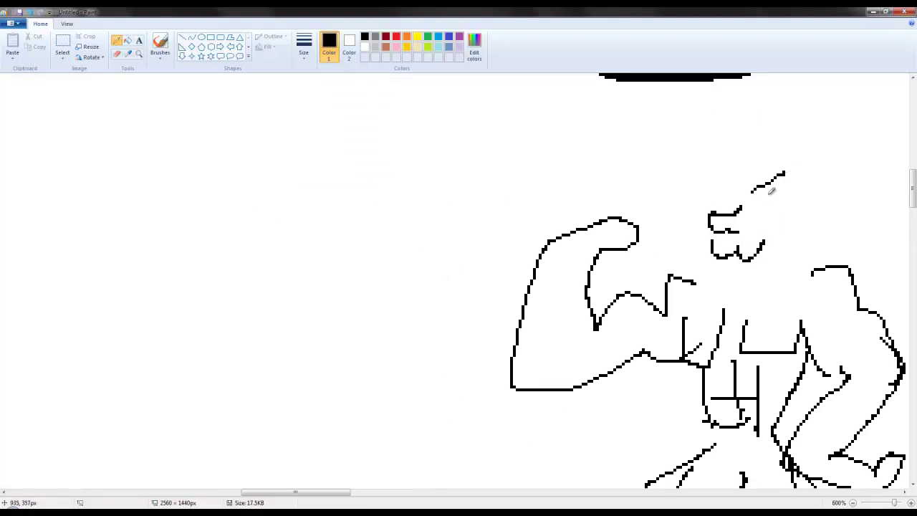
drag(761, 204, 783, 188)
drag(720, 174, 736, 191)
mouse_move(732, 149)
mouse_down()
mouse_move(701, 179)
mouse_move(774, 172)
mouse_move(803, 194)
mouse_move(793, 249)
mouse_move(822, 257)
mouse_move(866, 166)
mouse_move(796, 140)
mouse_move(700, 158)
mouse_move(703, 299)
mouse_move(728, 289)
mouse_move(749, 296)
mouse_move(785, 256)
mouse_up()
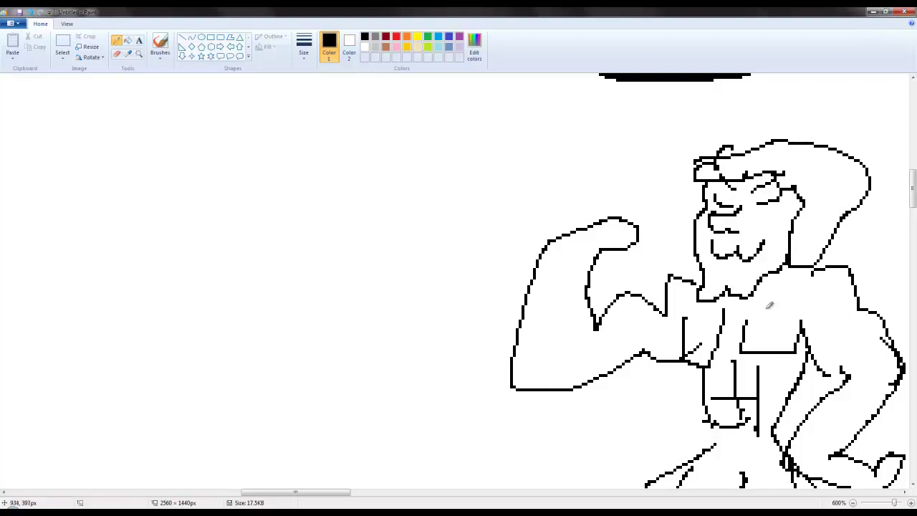
Draw a second figure's round head with two uneven eyes and a jagged toothy grin, right of the muscular figure
scroll(733, 289, down, 3)
scroll(651, 278, up, 1)
scroll(651, 279, up, 3)
drag(328, 493, 380, 494)
mouse_move(507, 223)
mouse_down()
mouse_move(551, 271)
mouse_move(561, 215)
mouse_move(505, 224)
mouse_up()
drag(529, 230, 522, 249)
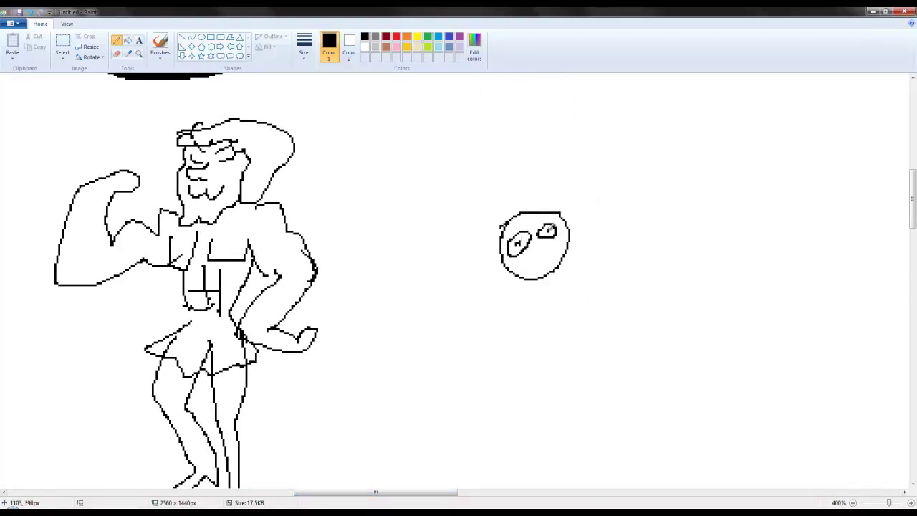
mouse_move(528, 262)
mouse_down()
mouse_move(564, 242)
mouse_move(530, 262)
mouse_move(555, 250)
mouse_up()
Draw the second figure's torso, arms and legs below its round head
mouse_move(519, 290)
mouse_down()
mouse_move(549, 325)
mouse_move(567, 308)
mouse_move(561, 288)
mouse_move(554, 306)
mouse_move(534, 307)
mouse_move(556, 270)
mouse_move(555, 299)
mouse_move(509, 280)
mouse_move(505, 322)
mouse_move(474, 338)
mouse_move(474, 362)
mouse_up()
drag(524, 331, 505, 358)
drag(545, 327, 543, 399)
mouse_move(513, 365)
mouse_down()
mouse_move(523, 409)
mouse_move(499, 405)
mouse_up()
Add short horizontal motion lines behind the second figure and a small cloud-like blob with a face beside them
drag(491, 337, 436, 338)
mouse_move(477, 354)
mouse_down()
mouse_move(451, 354)
mouse_move(446, 371)
mouse_up()
mouse_move(400, 340)
mouse_down()
mouse_move(412, 404)
mouse_move(376, 369)
mouse_move(402, 336)
mouse_up()
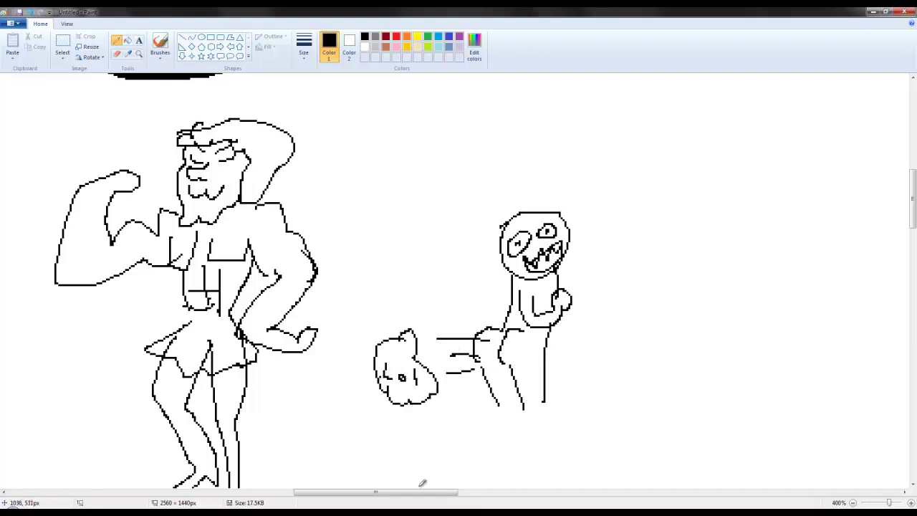
drag(424, 495, 357, 501)
scroll(369, 482, up, 2)
scroll(330, 502, down, 1)
scroll(356, 502, right, 1)
scroll(323, 427, up, 5)
click(62, 44)
scroll(210, 386, down, 3)
scroll(235, 406, up, 3)
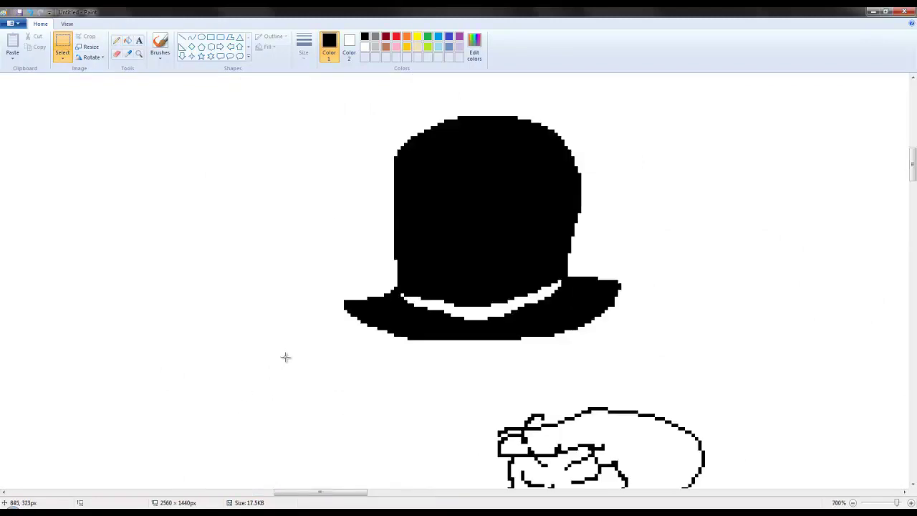
scroll(384, 309, down, 2)
scroll(401, 306, down, 5)
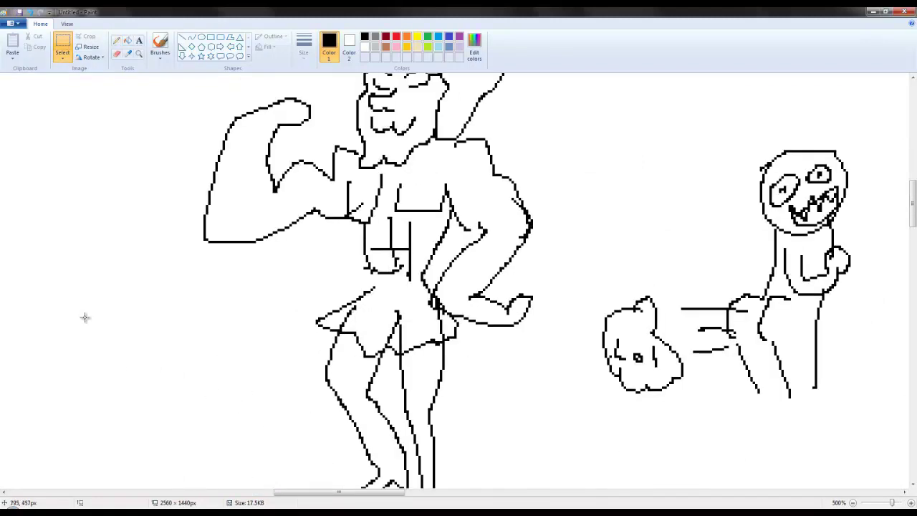
Pencil a long wavy line with a small shape at its upper end, left of the hat and the muscular figure
click(119, 41)
scroll(176, 203, up, 5)
scroll(187, 229, down, 2)
drag(311, 497, 277, 497)
scroll(262, 297, down, 3)
scroll(351, 306, up, 3)
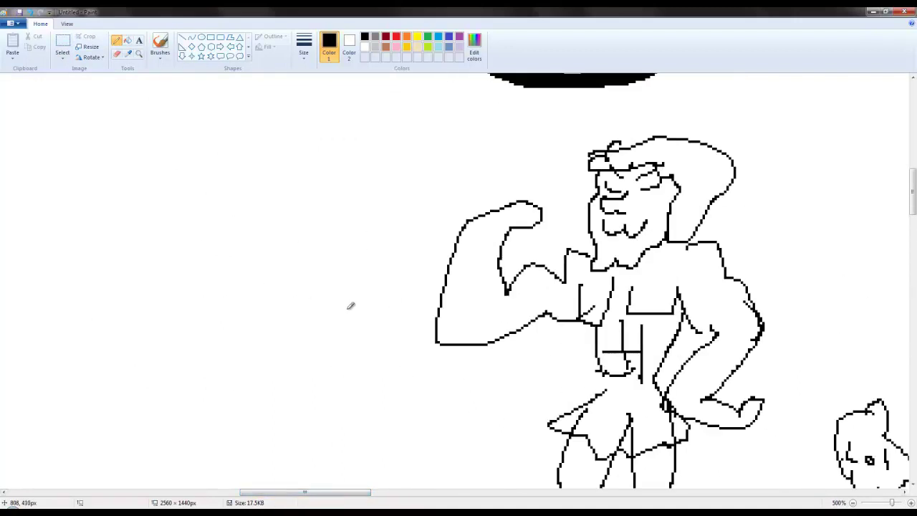
scroll(340, 313, down, 2)
scroll(297, 387, up, 3)
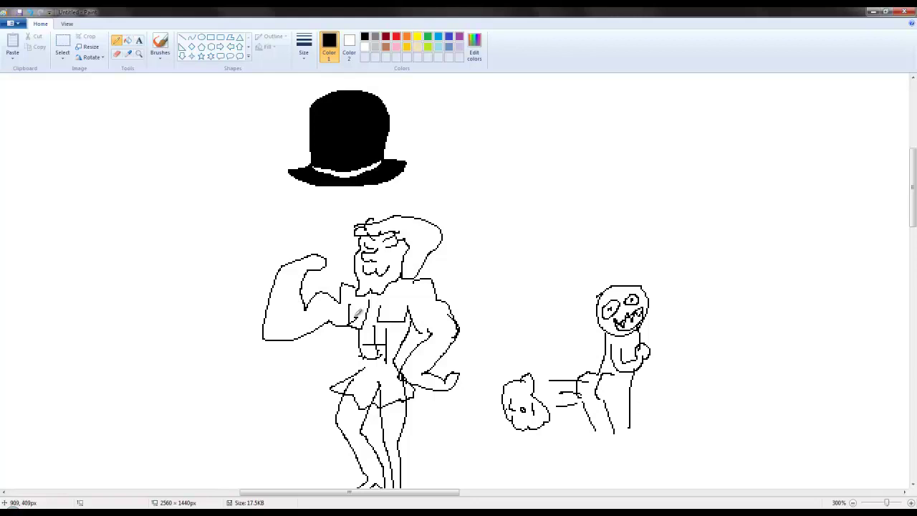
scroll(401, 265, up, 2)
mouse_move(336, 431)
mouse_down()
mouse_move(204, 396)
mouse_move(123, 241)
mouse_move(159, 162)
mouse_up()
mouse_move(174, 129)
mouse_down()
mouse_move(167, 123)
mouse_move(164, 140)
mouse_move(212, 123)
mouse_move(205, 147)
mouse_move(188, 143)
mouse_up()
Select the hat except for the bottom edge of its brim and move it upward
click(62, 44)
drag(266, 501, 294, 498)
drag(230, 172, 556, 393)
drag(375, 290, 387, 151)
Erase the short black rays surrounding the blue and green creature sprite
scroll(448, 308, up, 1)
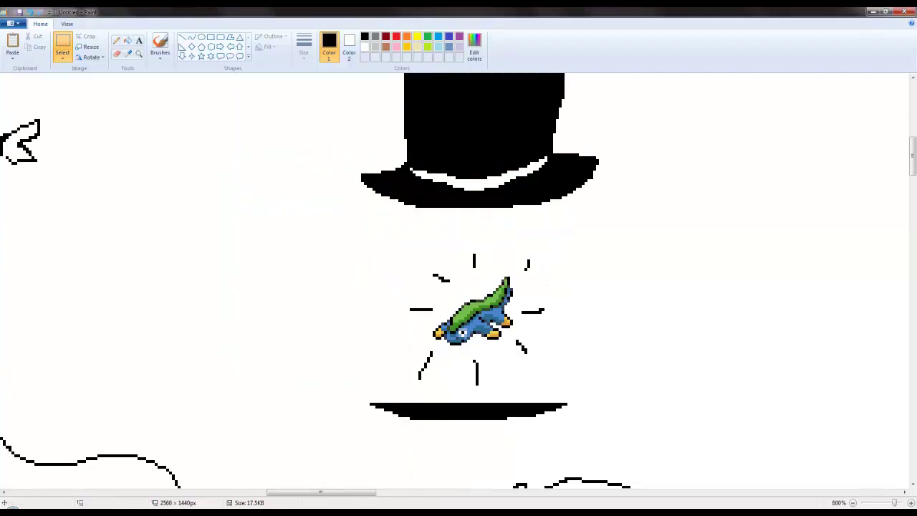
click(117, 54)
mouse_move(469, 280)
mouse_down()
mouse_move(459, 271)
mouse_move(423, 310)
mouse_move(421, 362)
mouse_move(495, 369)
mouse_move(528, 352)
mouse_move(553, 323)
mouse_move(532, 307)
mouse_move(562, 345)
mouse_up()
scroll(562, 345, up, 1)
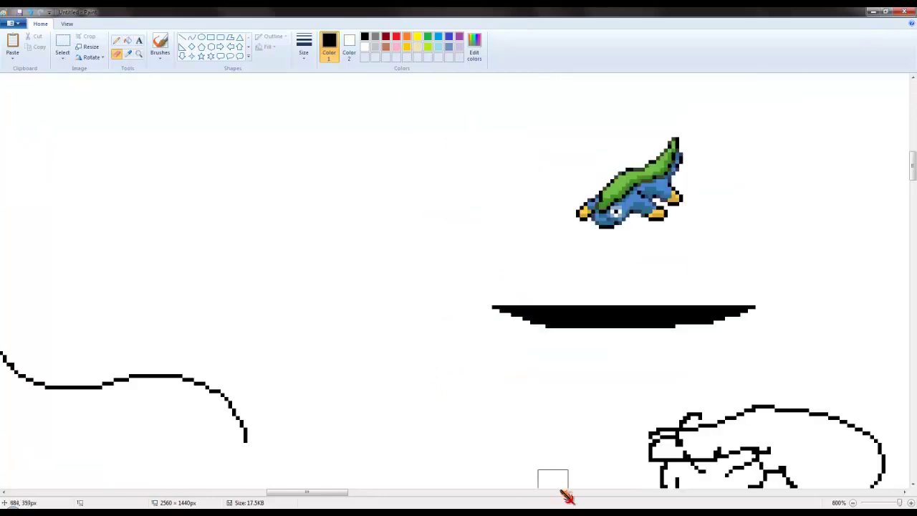
Delete the leftover black brim strip below the creature sprite and the hat above it
drag(307, 493, 338, 493)
scroll(438, 421, up, 3)
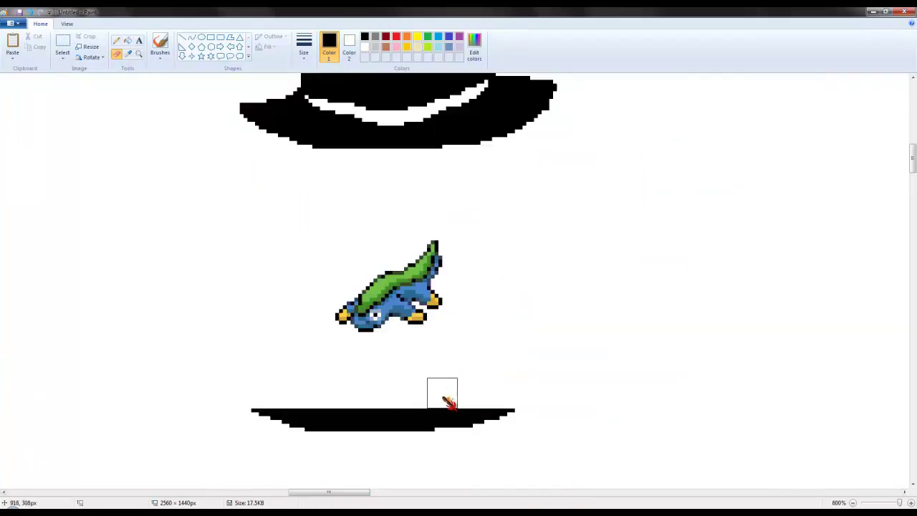
click(63, 43)
drag(560, 372, 229, 443)
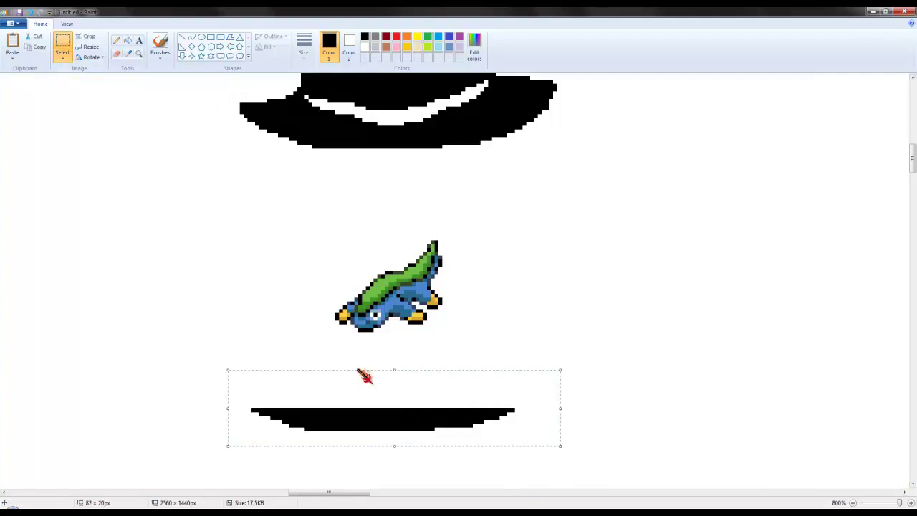
key(Delete)
drag(623, 188, 237, 75)
key(Delete)
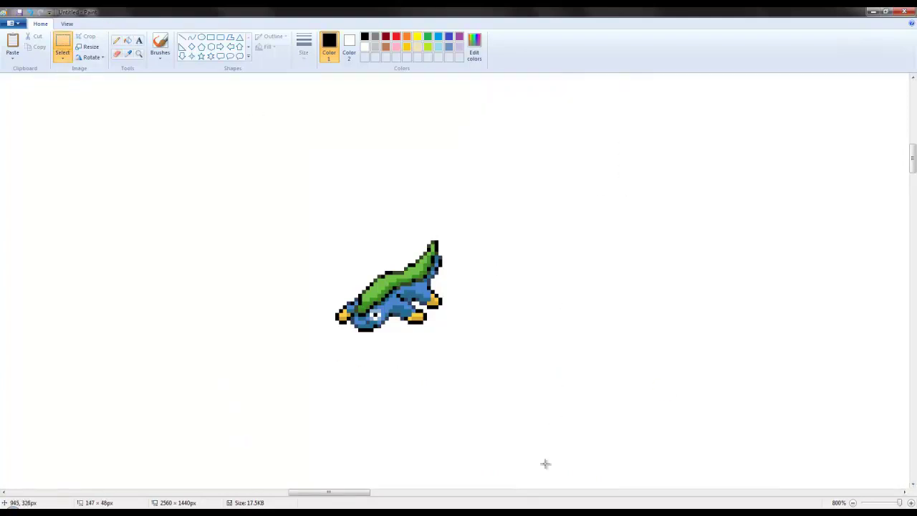
ctrl+scroll(479, 408, down, 10)
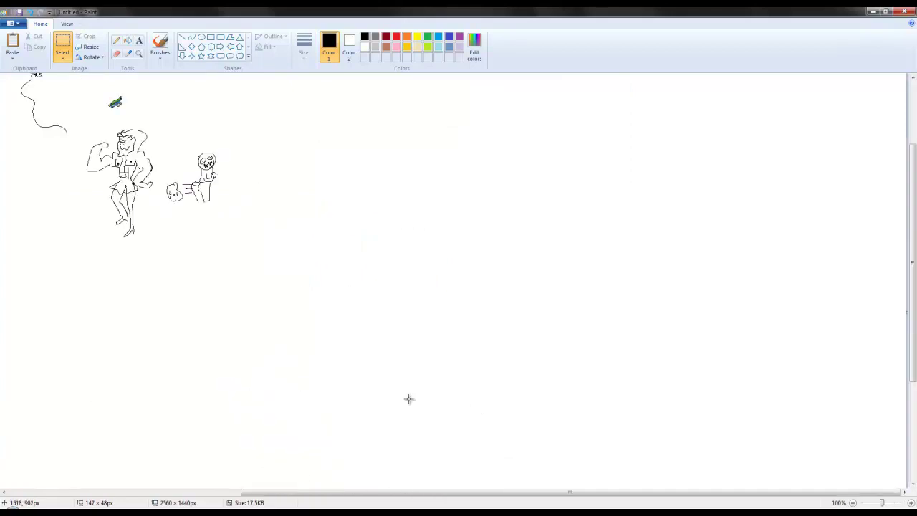